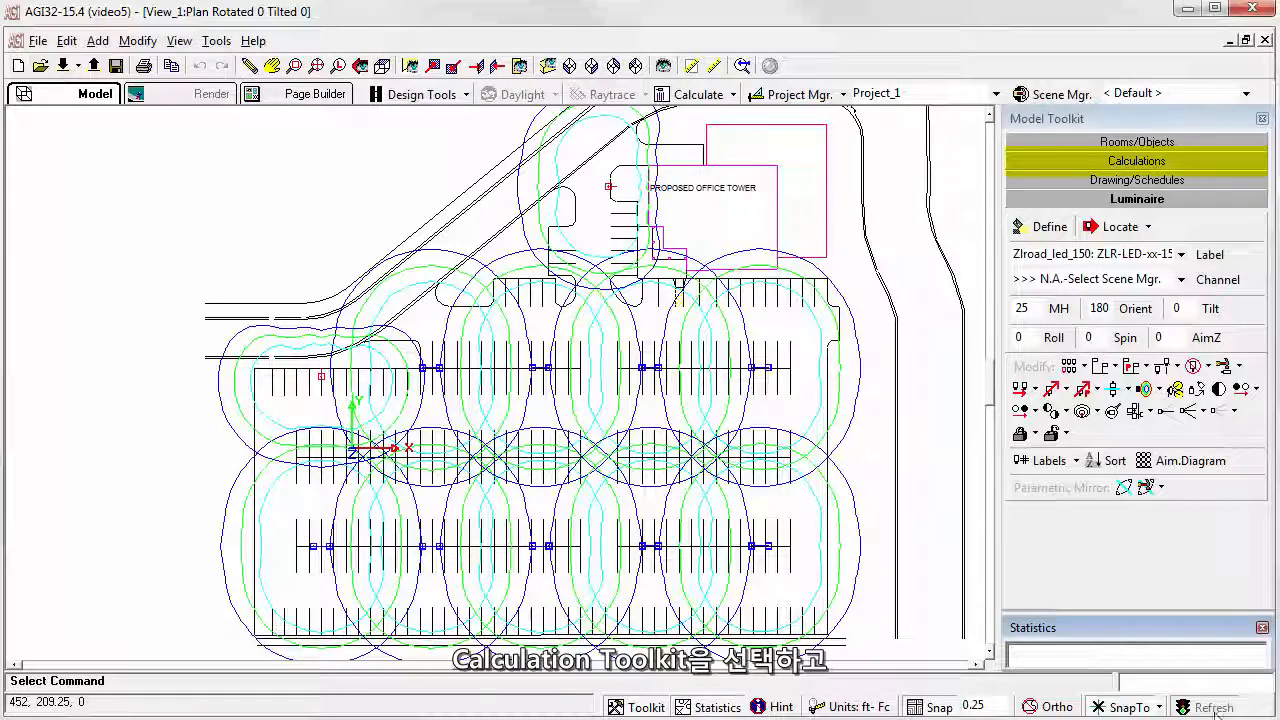
Step: Start adding calculation points within a polygon and label them Parking
click(1153, 163)
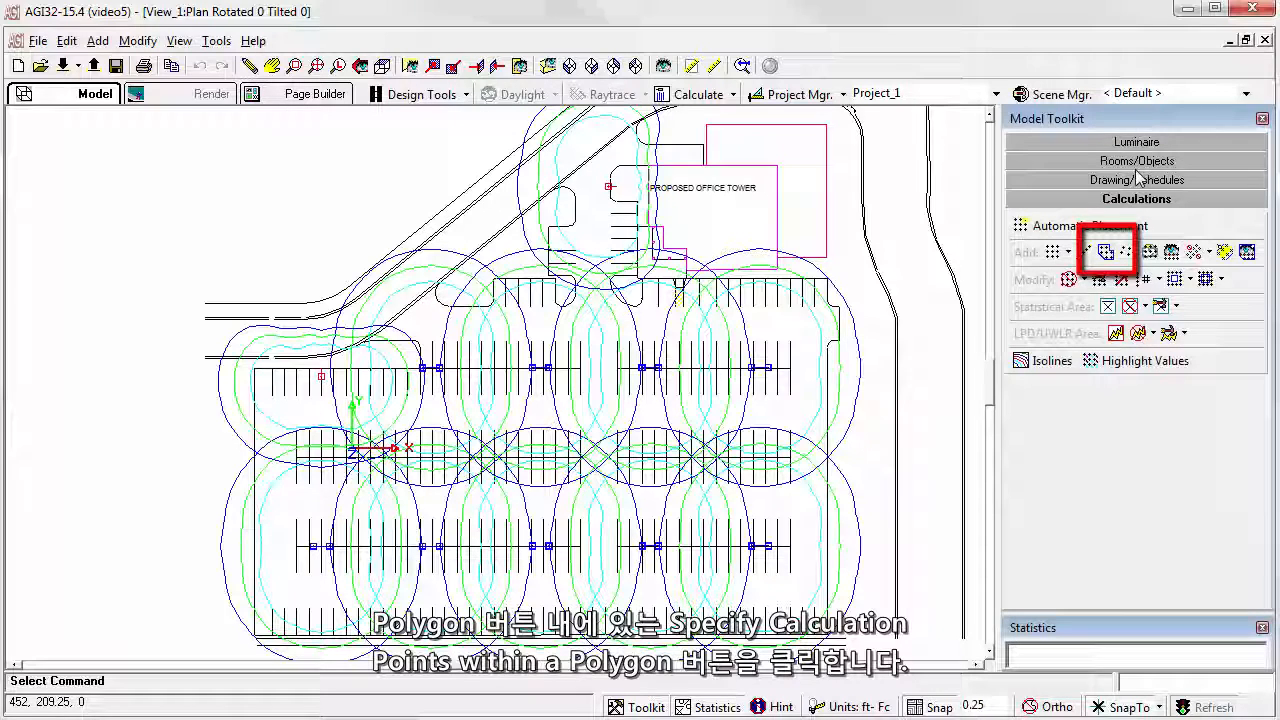
click(1105, 252)
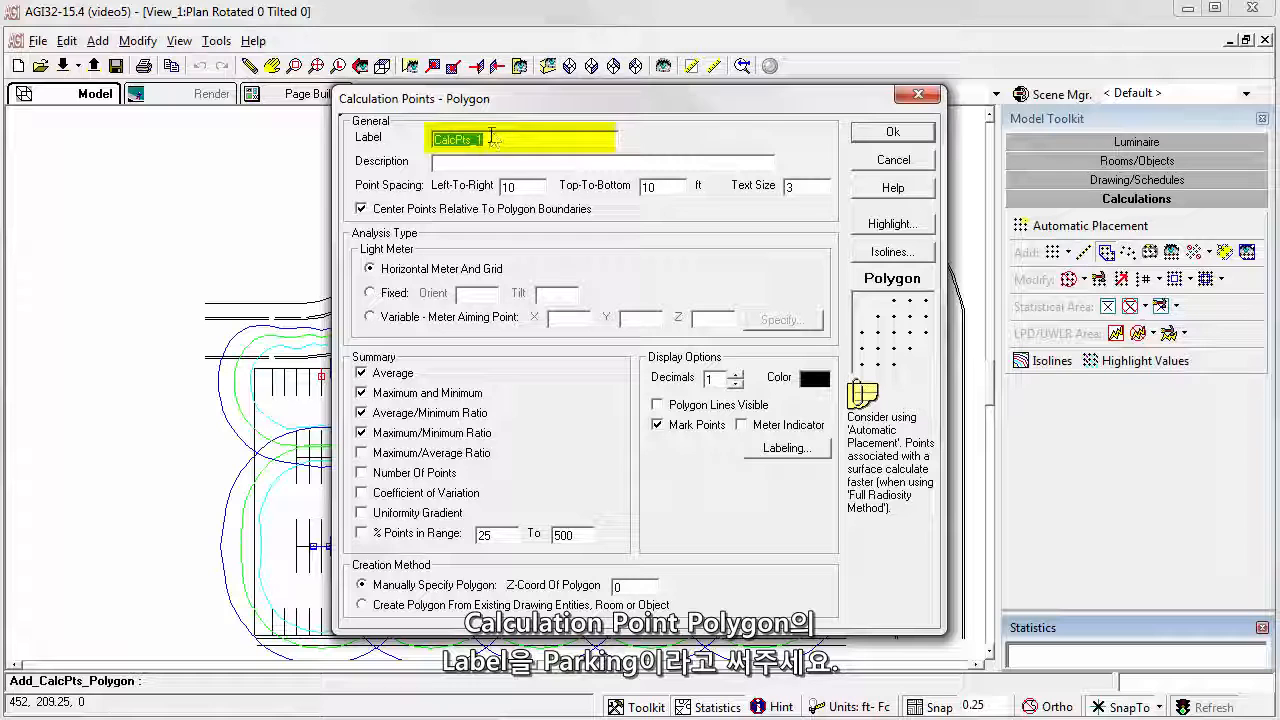
text(Parking)
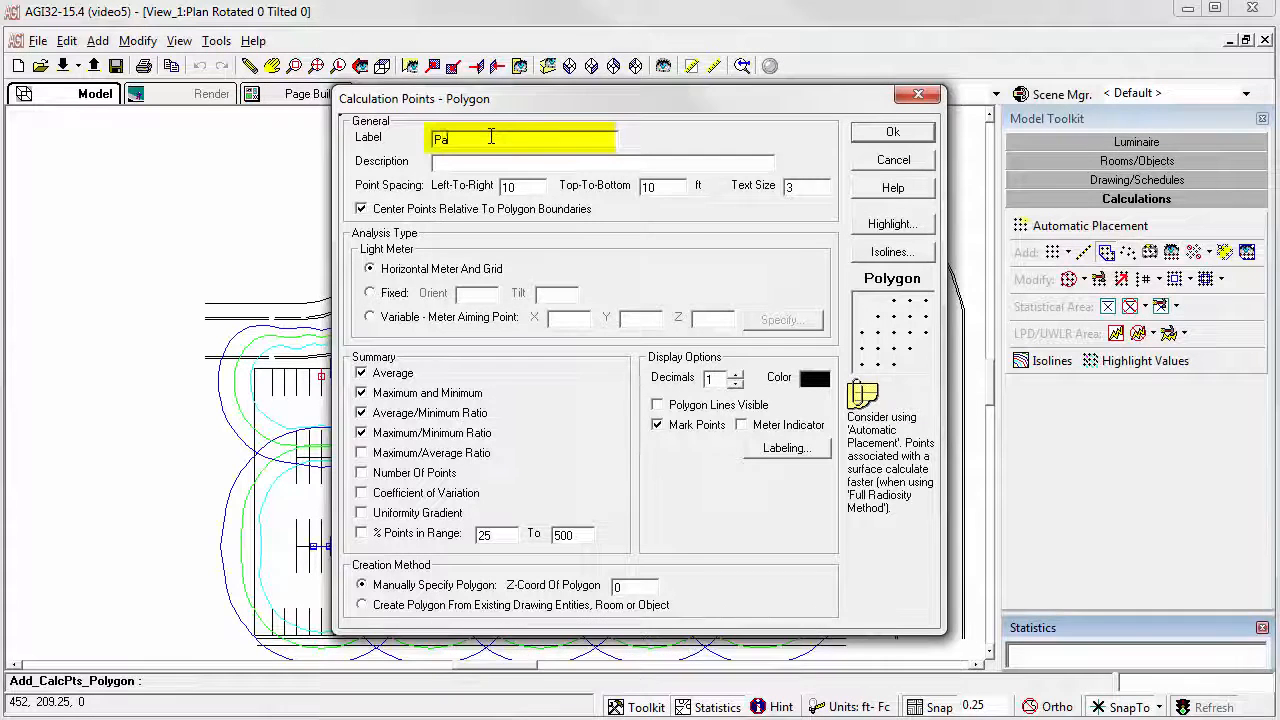
Step: Describe the calculation points as "Horizintal illuminance at grade with 10 x 10 spacing" and accept the polygon settings
click(476, 160)
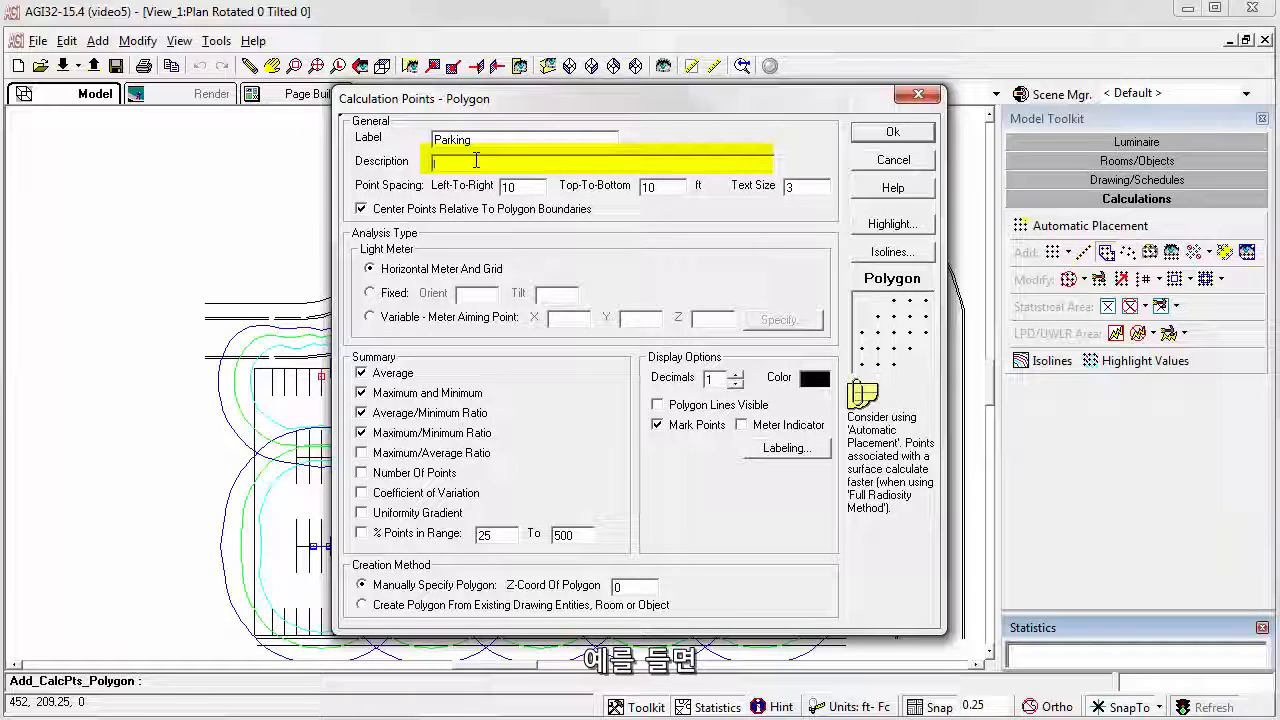
text(Horizontal Illuminance at grade)
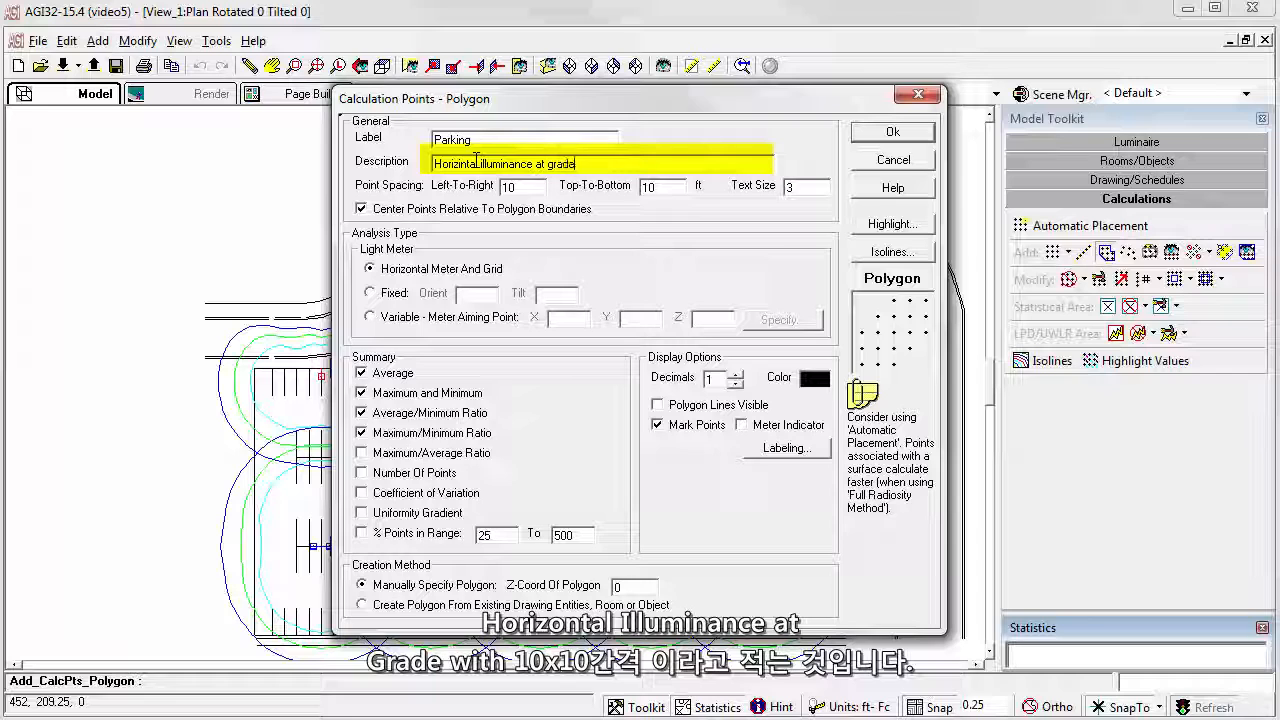
text(with )
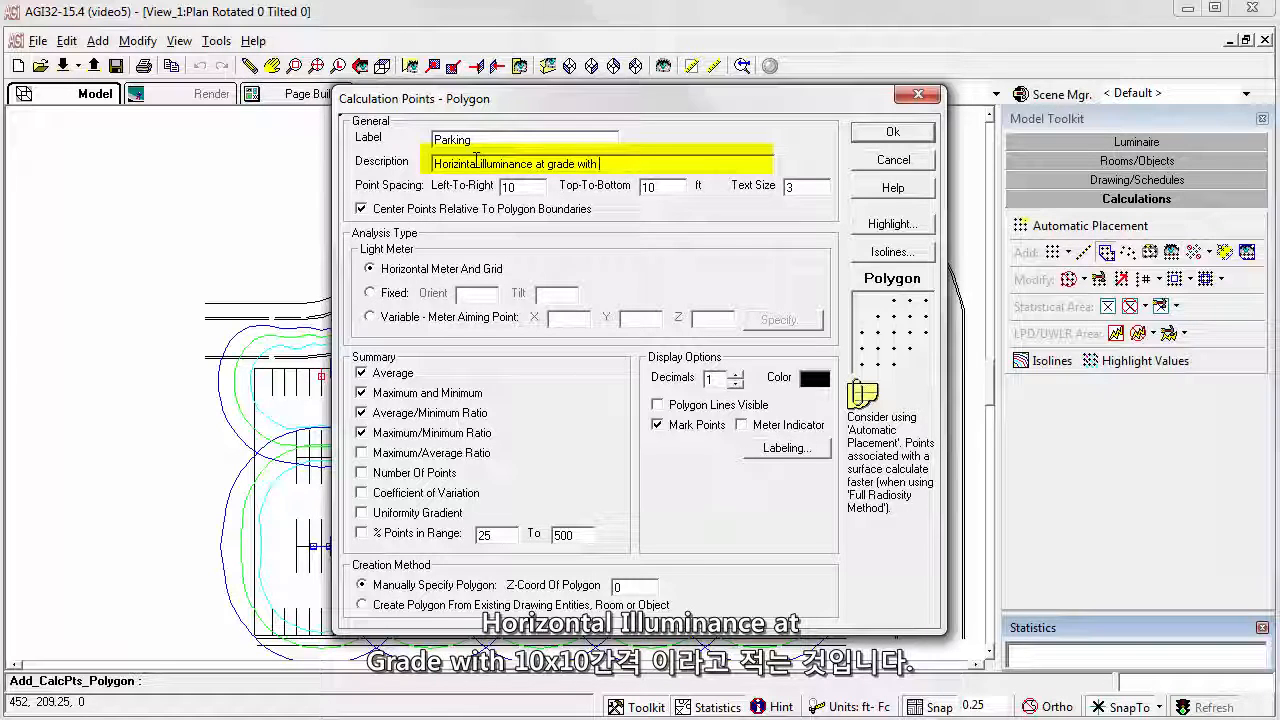
text(10 x 10 spacing)
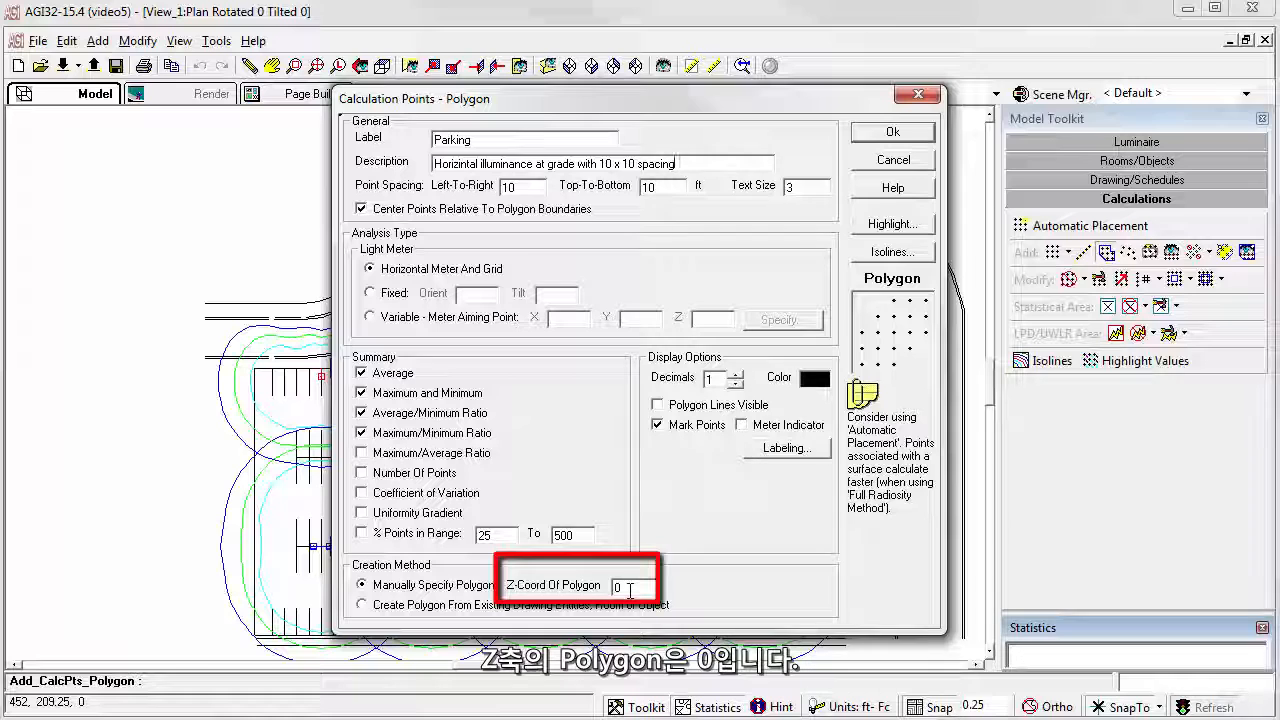
click(893, 134)
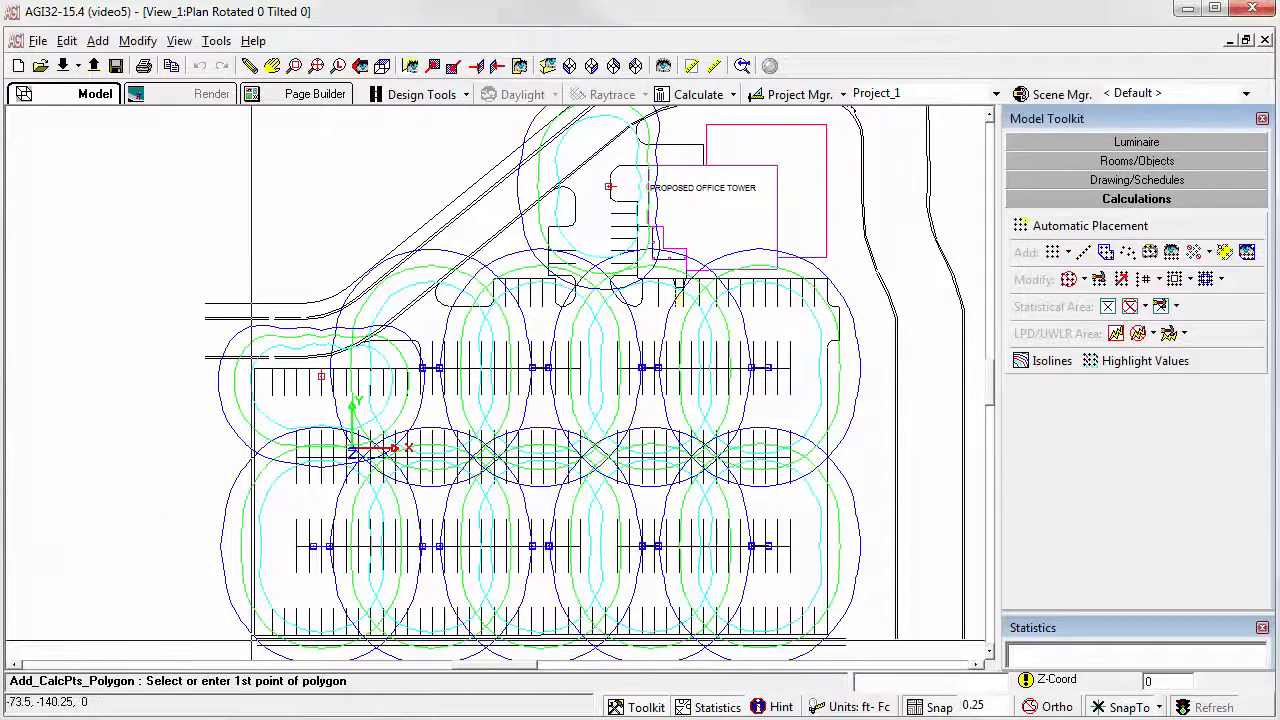
Step: Trace the polygon boundary around the whole parking lot, including the drive beside the office tower, and close it at the starting corner
click(254, 634)
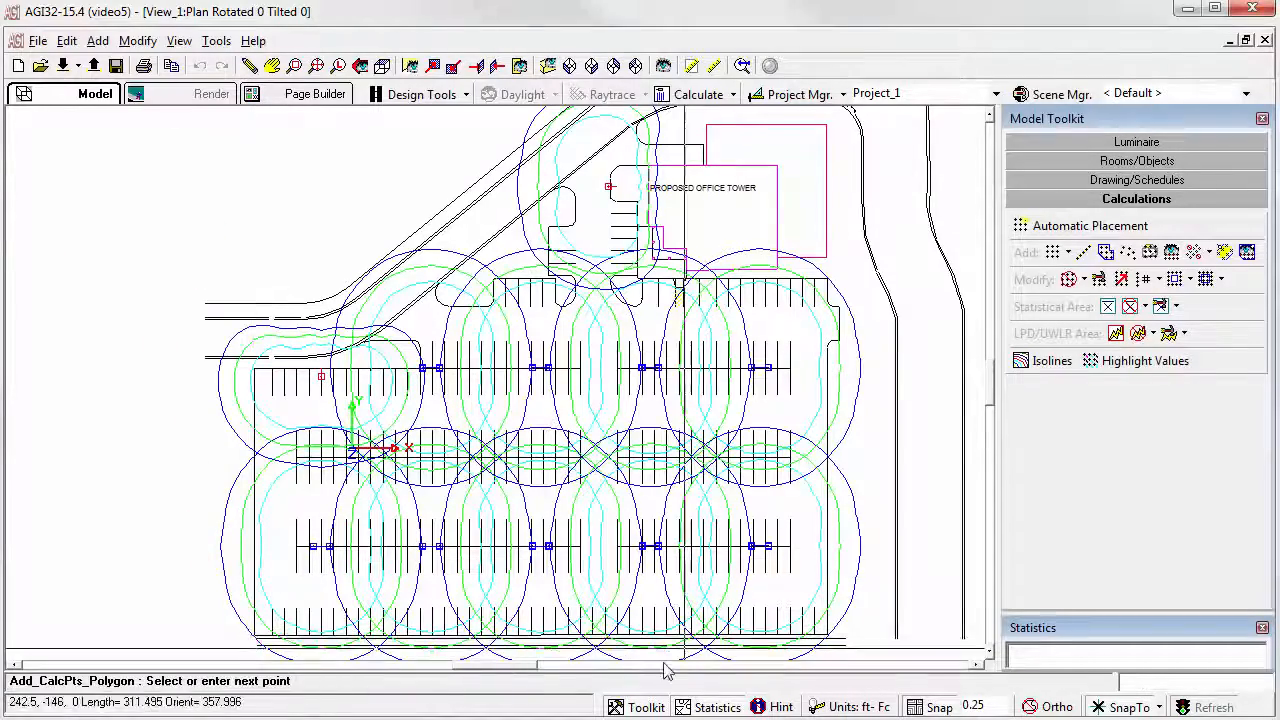
click(826, 634)
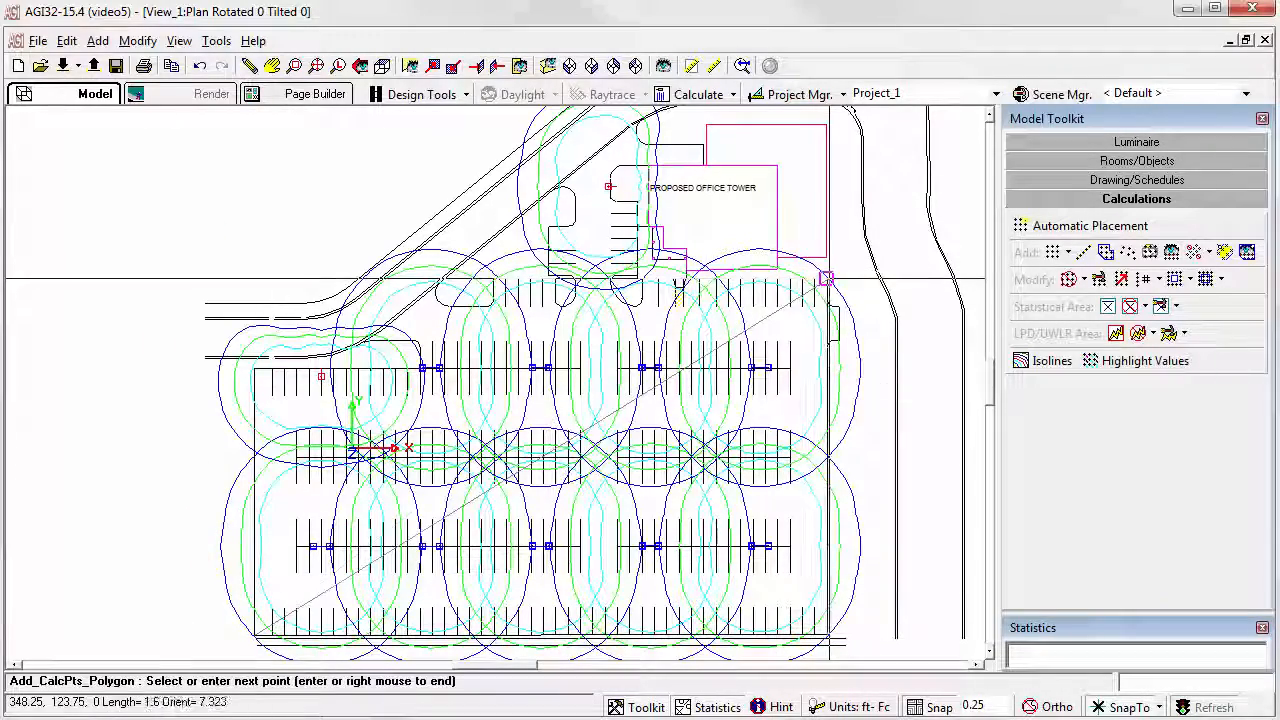
click(643, 275)
click(637, 120)
click(556, 189)
click(548, 227)
click(548, 280)
click(449, 307)
click(365, 340)
click(420, 366)
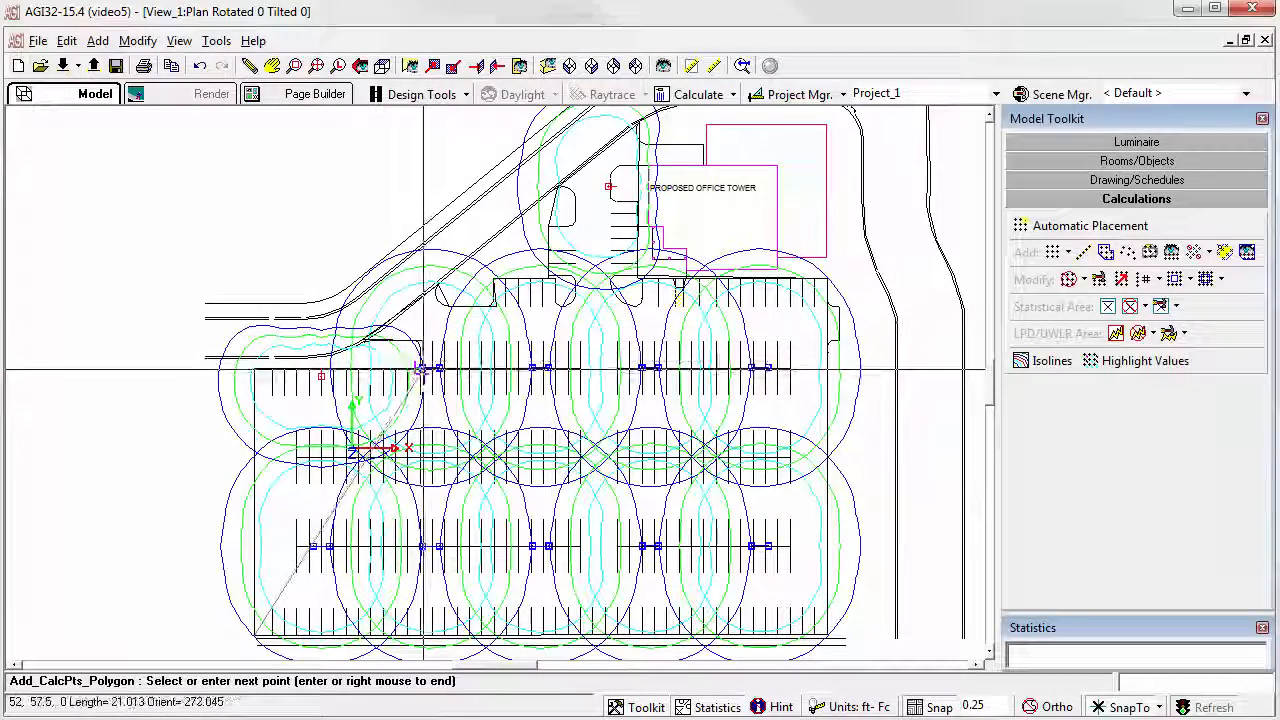
click(253, 371)
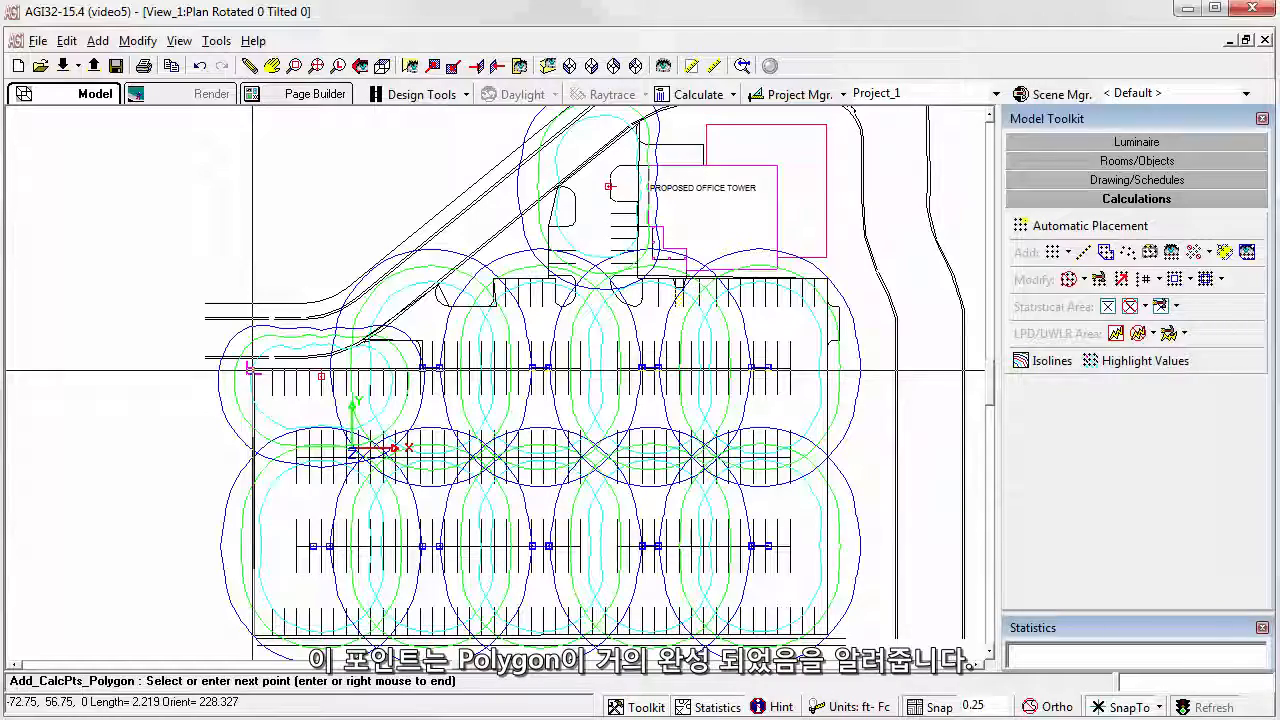
right_click(172, 458)
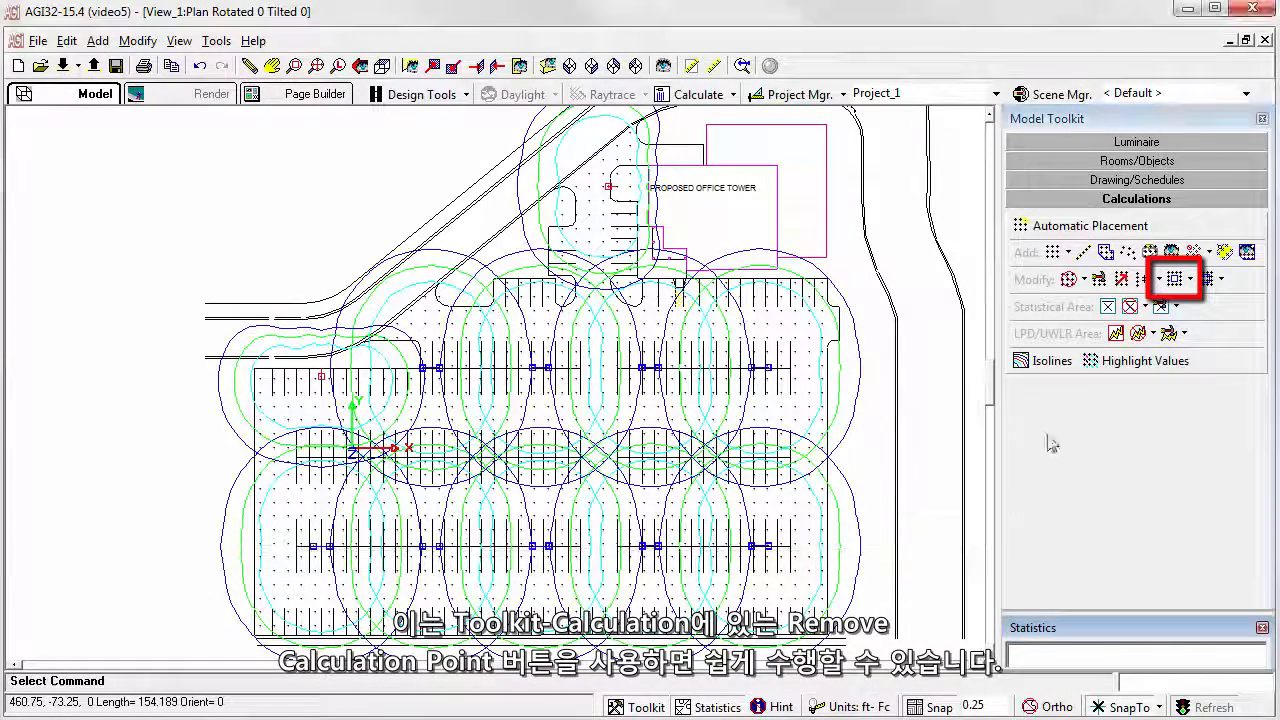
Step: Remove the calculation points inside the rounded island on the west side of the office tower drive, using a polygon
click(1190, 279)
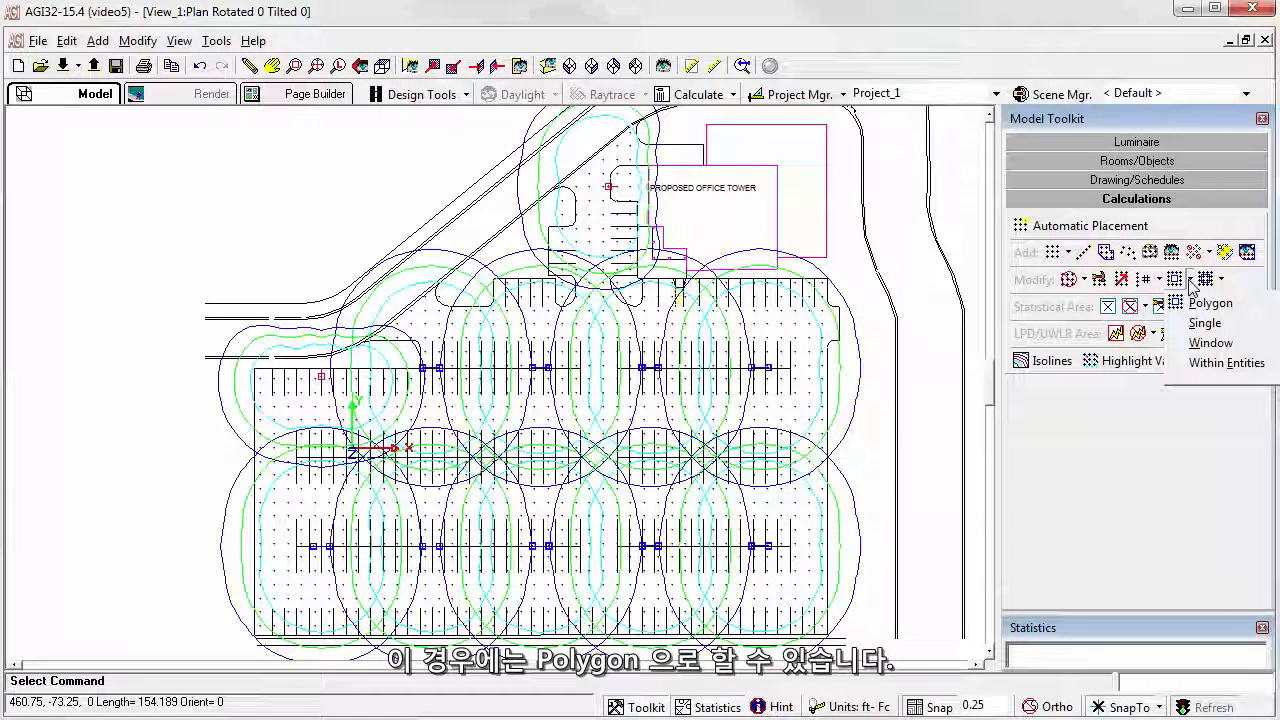
click(1176, 282)
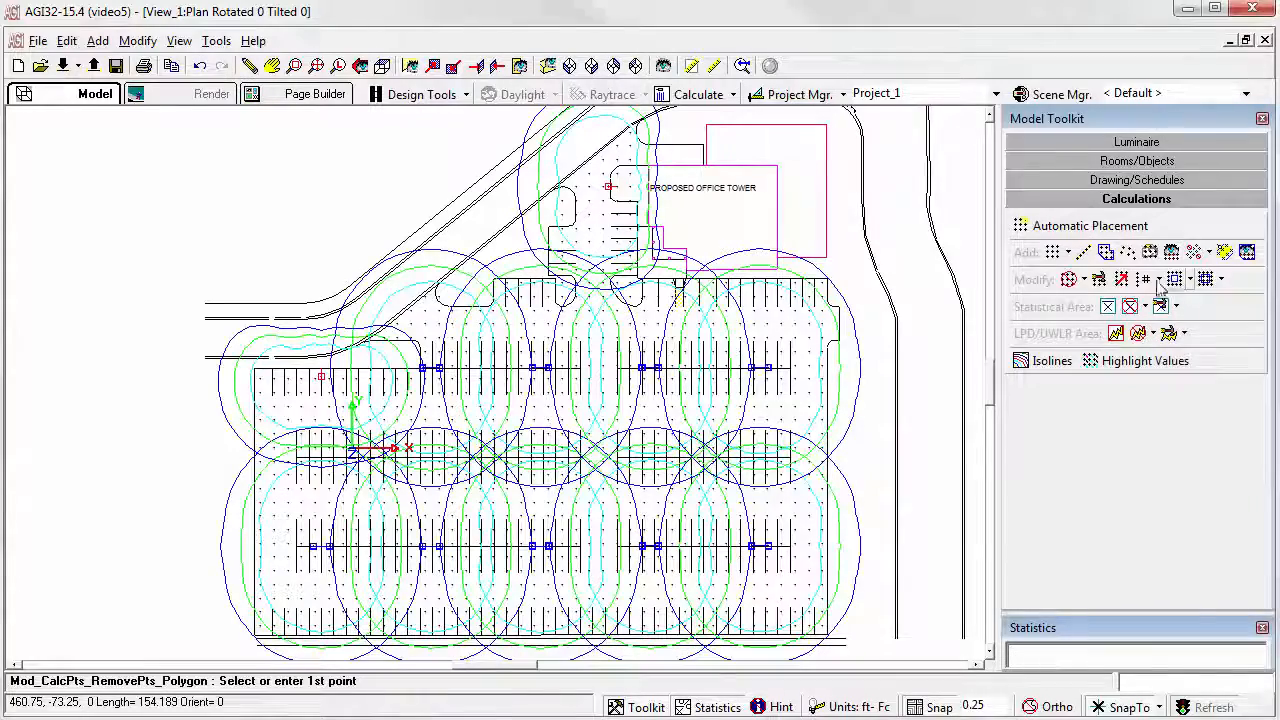
scroll(572, 207, up, 2)
scroll(497, 381, up, 2)
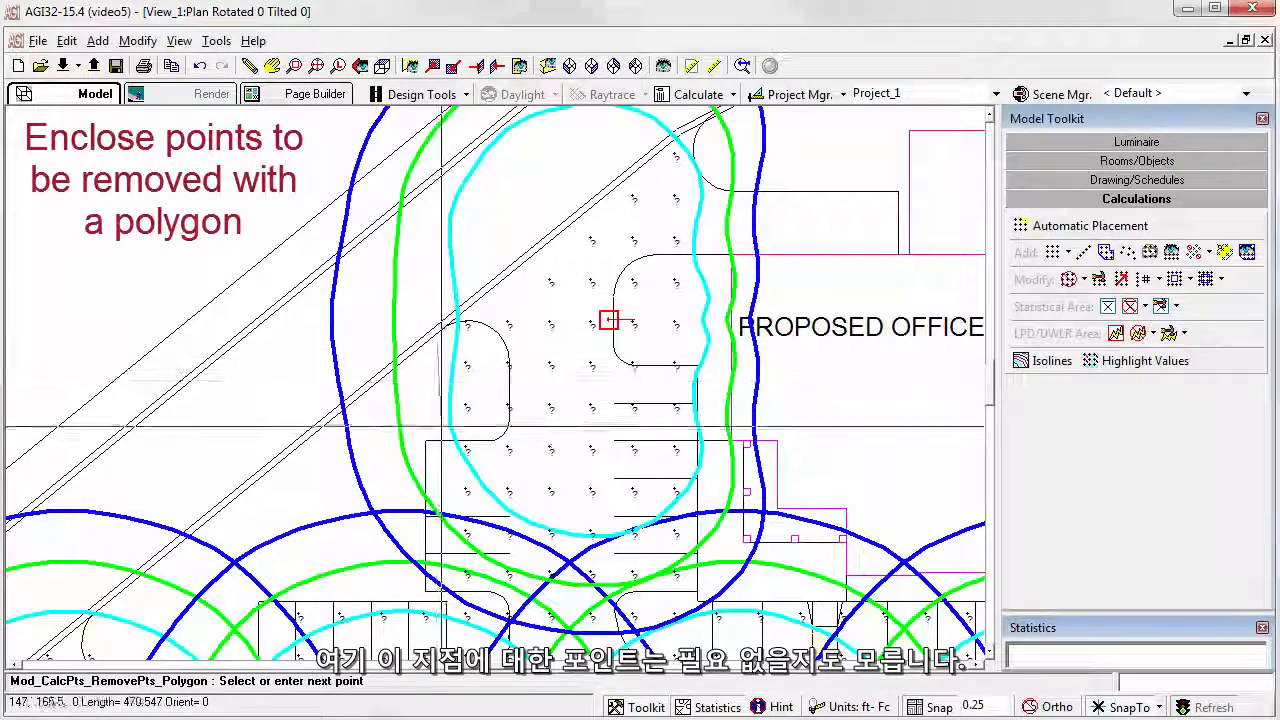
click(437, 346)
click(491, 426)
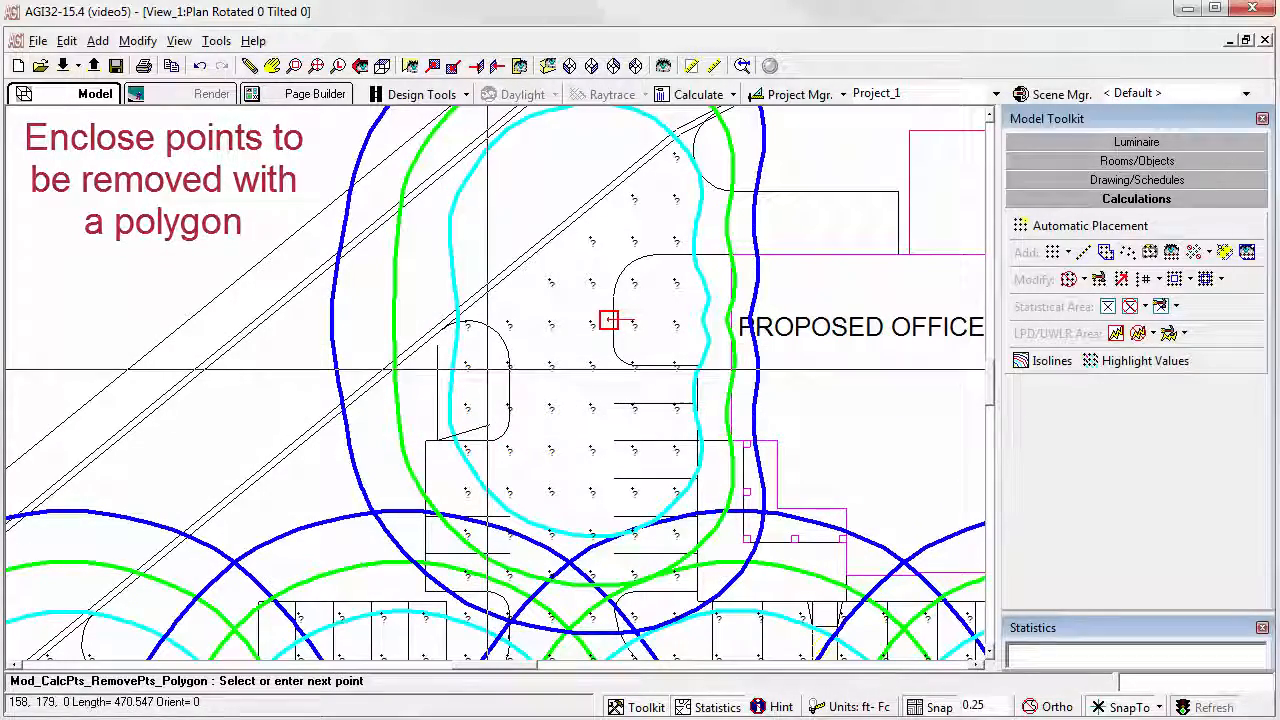
click(482, 351)
right_click(482, 352)
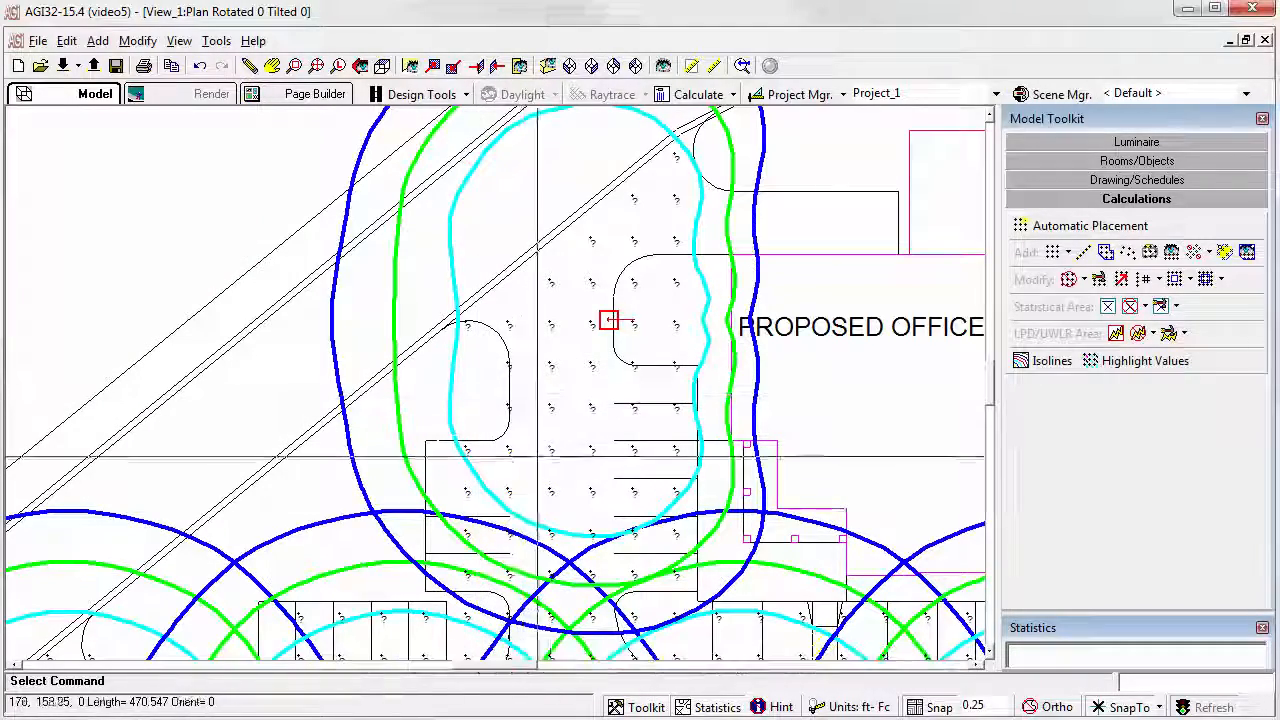
Step: Remove the calculation points inside the island next to the office tower with another removal polygon
right_click(662, 265)
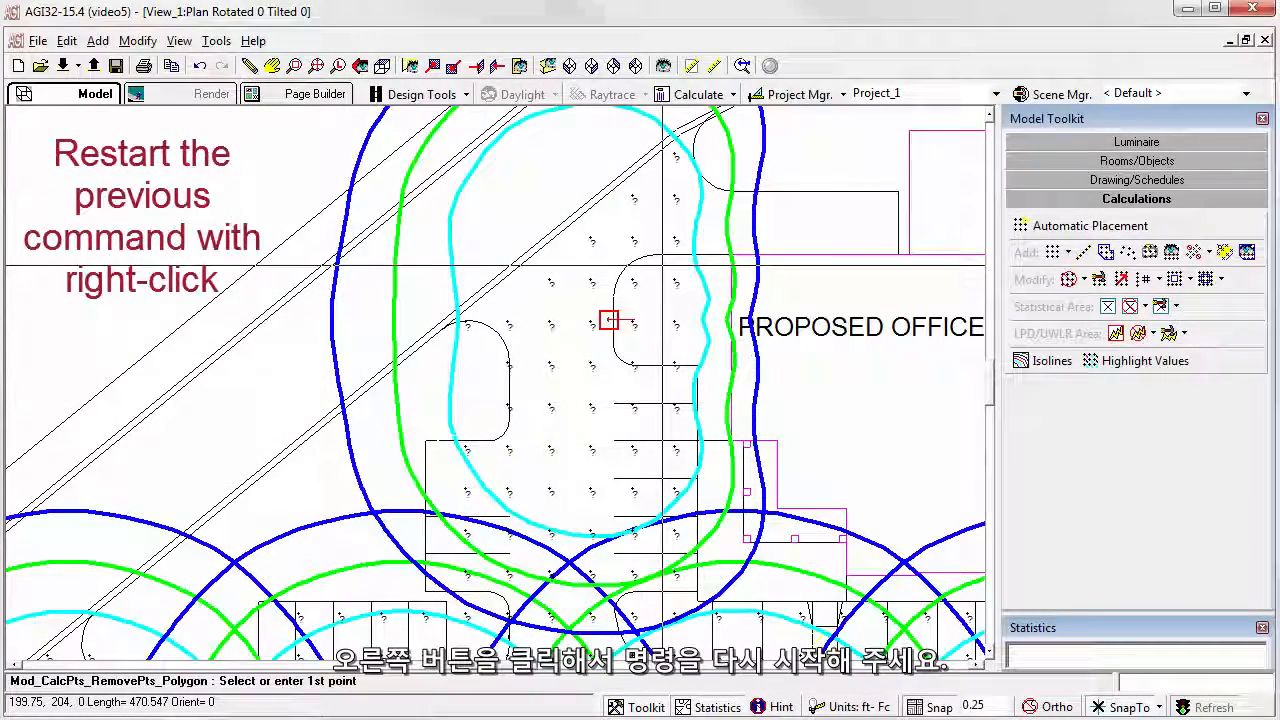
click(662, 340)
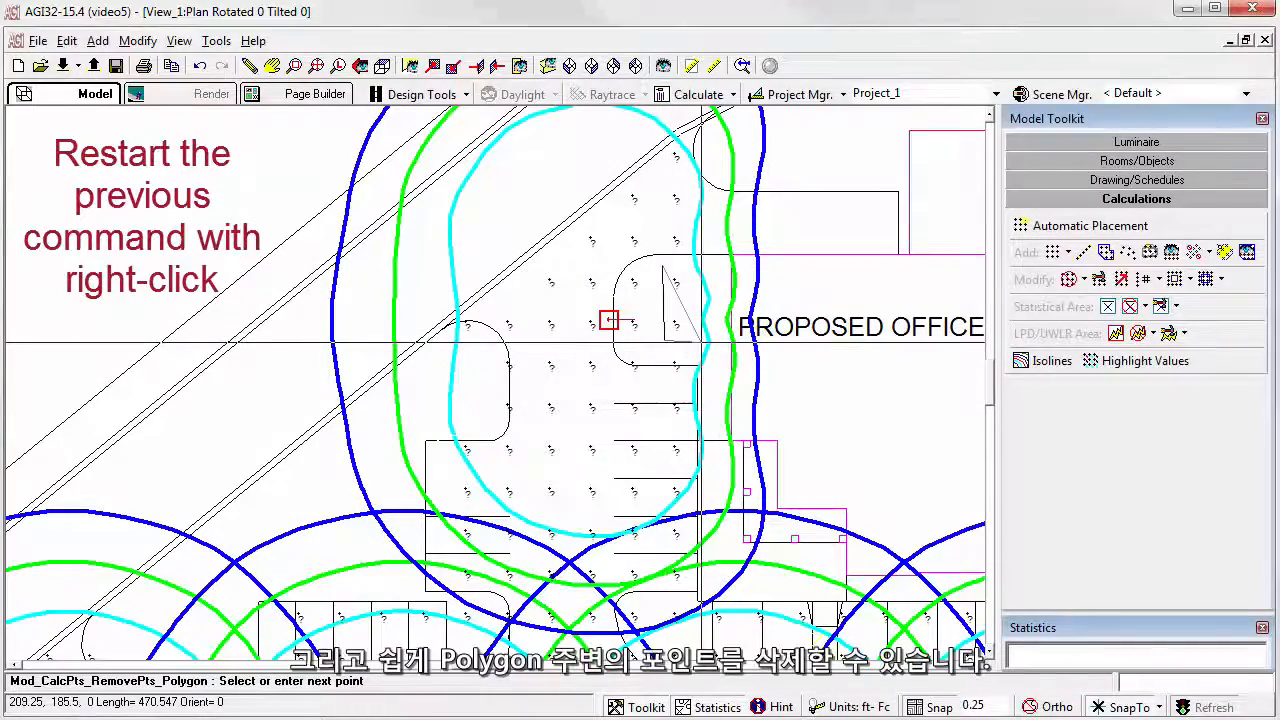
click(700, 266)
right_click(705, 286)
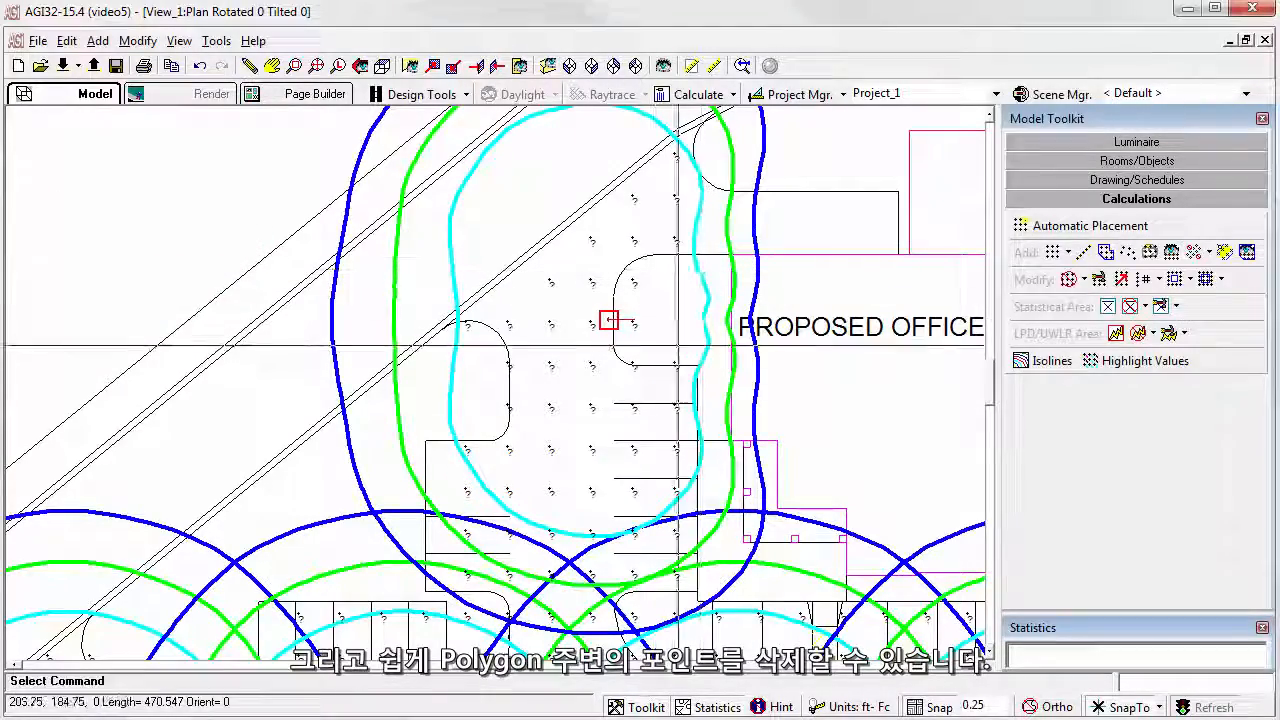
scroll(566, 433, down, 4)
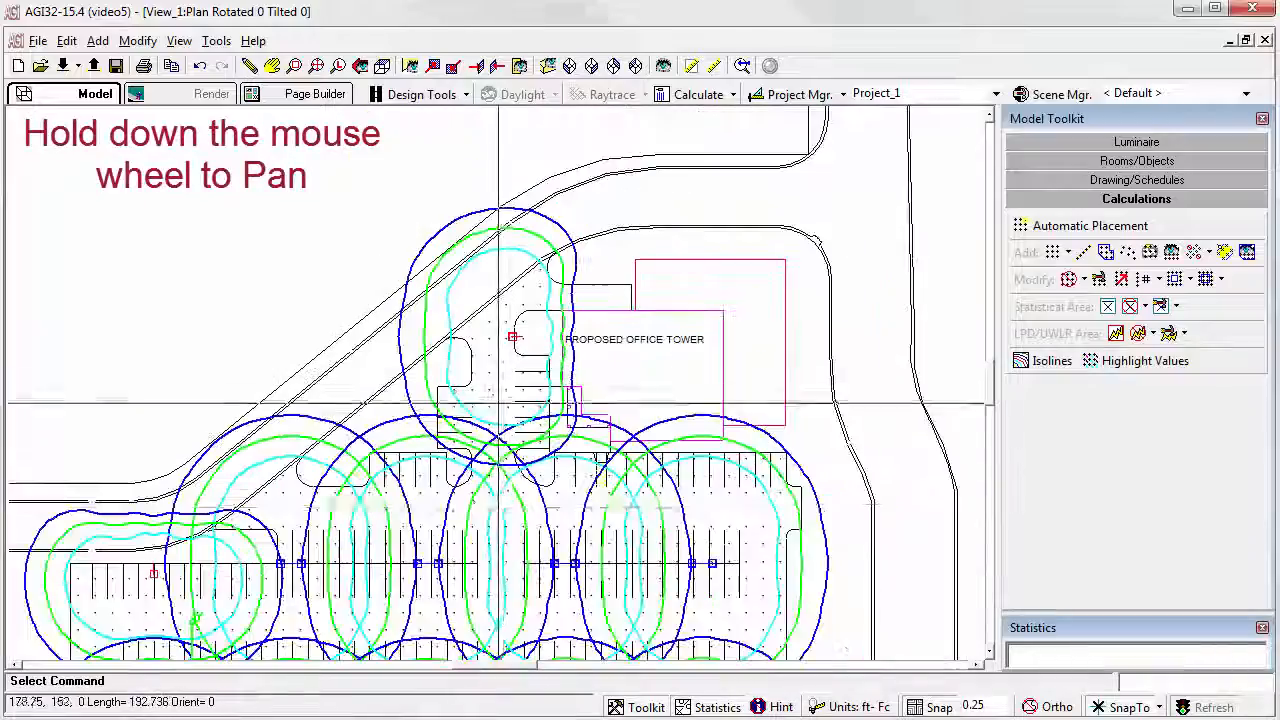
mouse_move(324, 604)
middle_down()
mouse_move(524, 280)
mouse_move(330, 423)
mouse_move(380, 491)
mouse_move(360, 465)
mouse_move(553, 398)
mouse_move(494, 355)
middle_up()
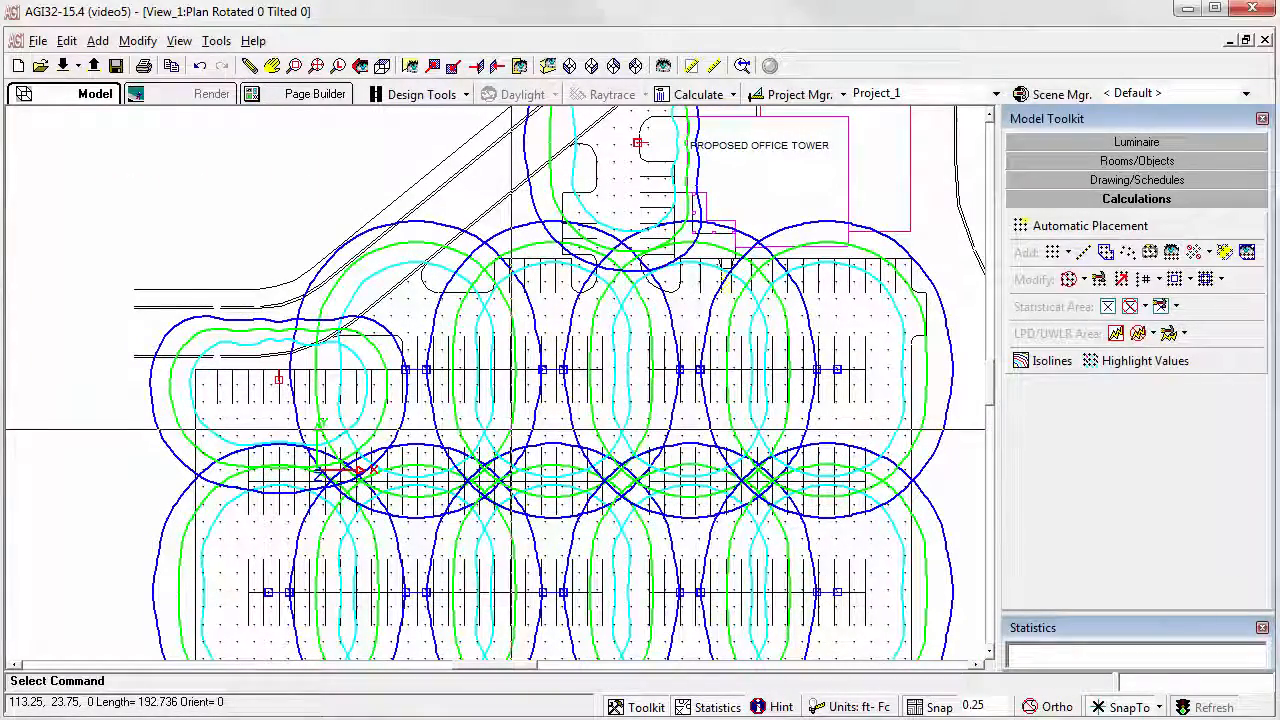
scroll(495, 383, up, 5)
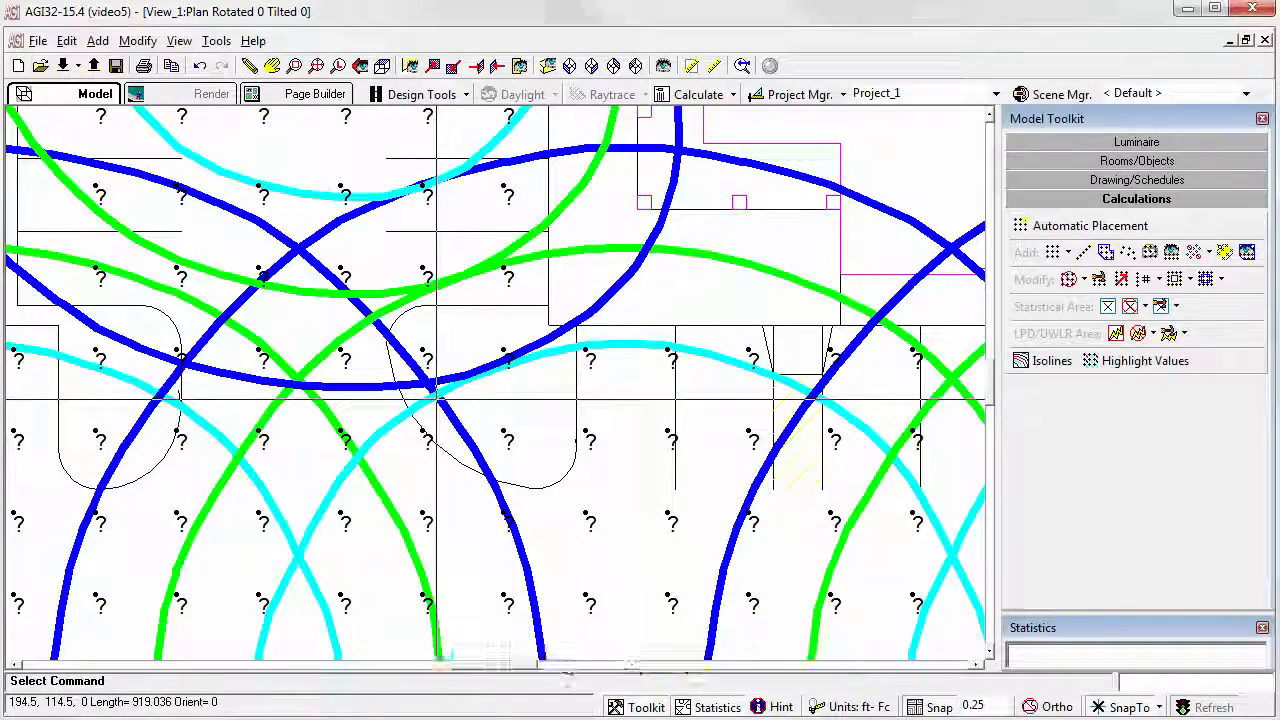
scroll(493, 383, down, 5)
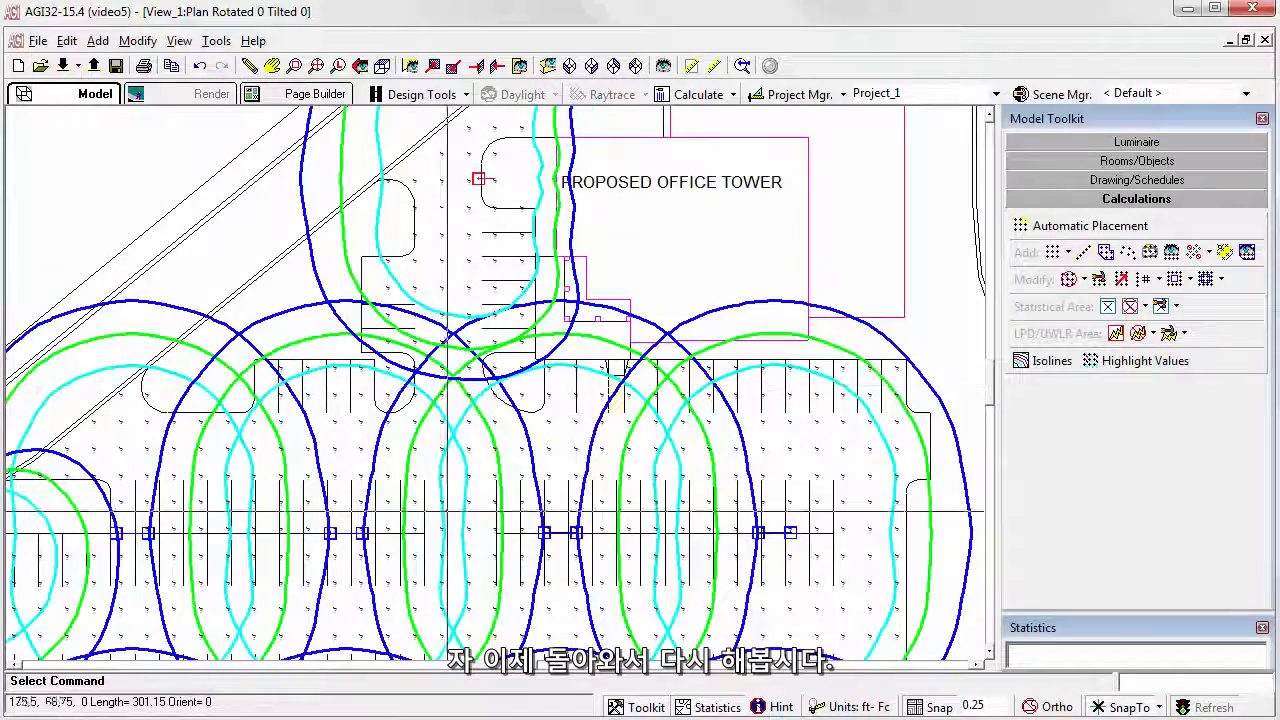
scroll(247, 507, down, 2)
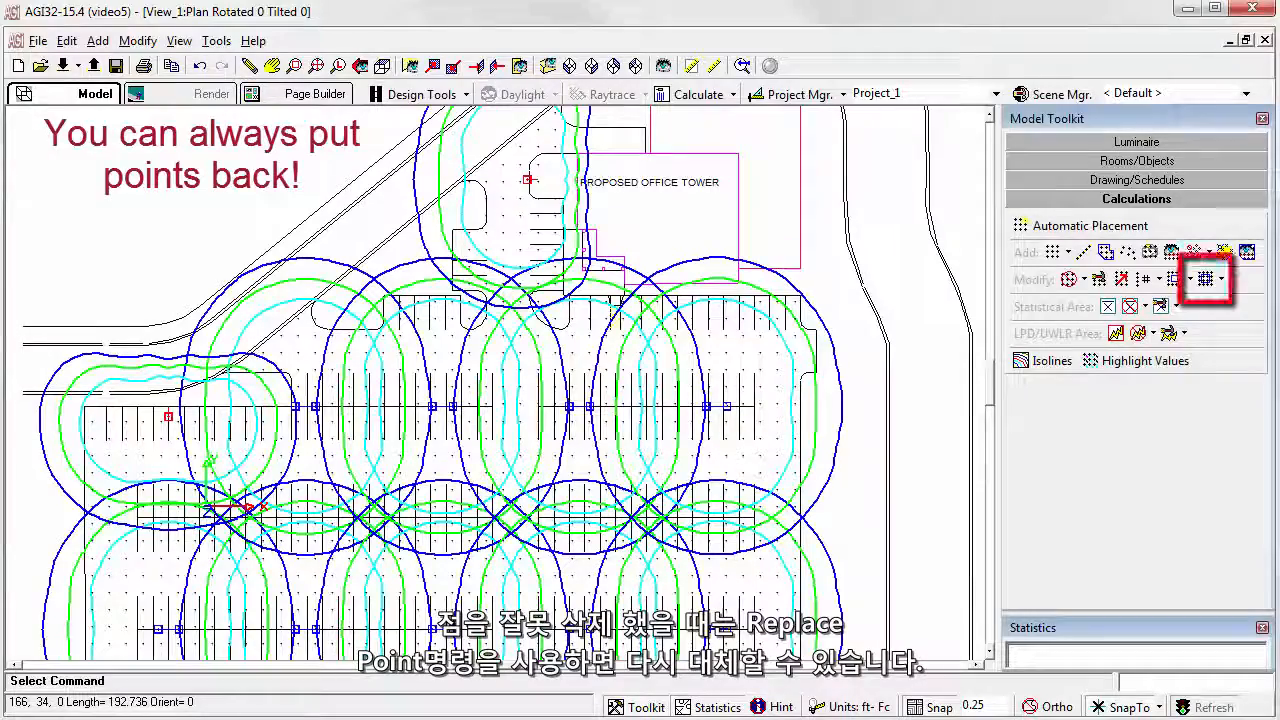
click(1221, 280)
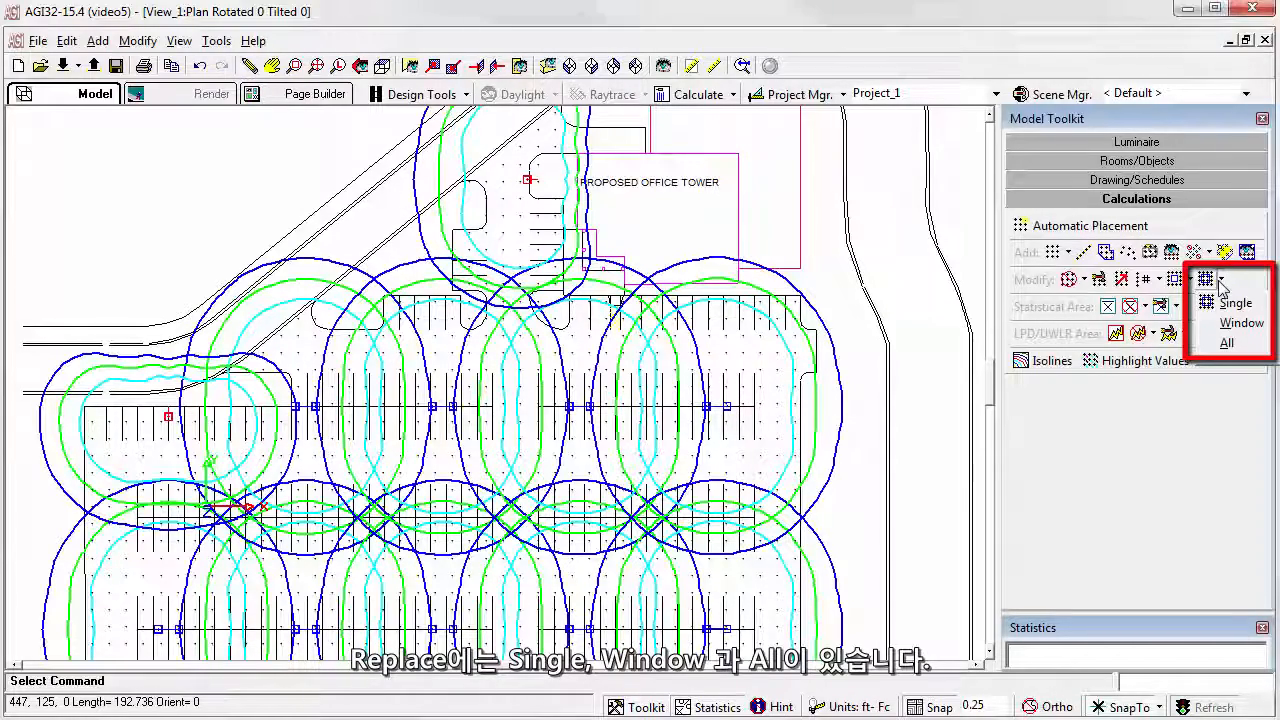
click(1221, 284)
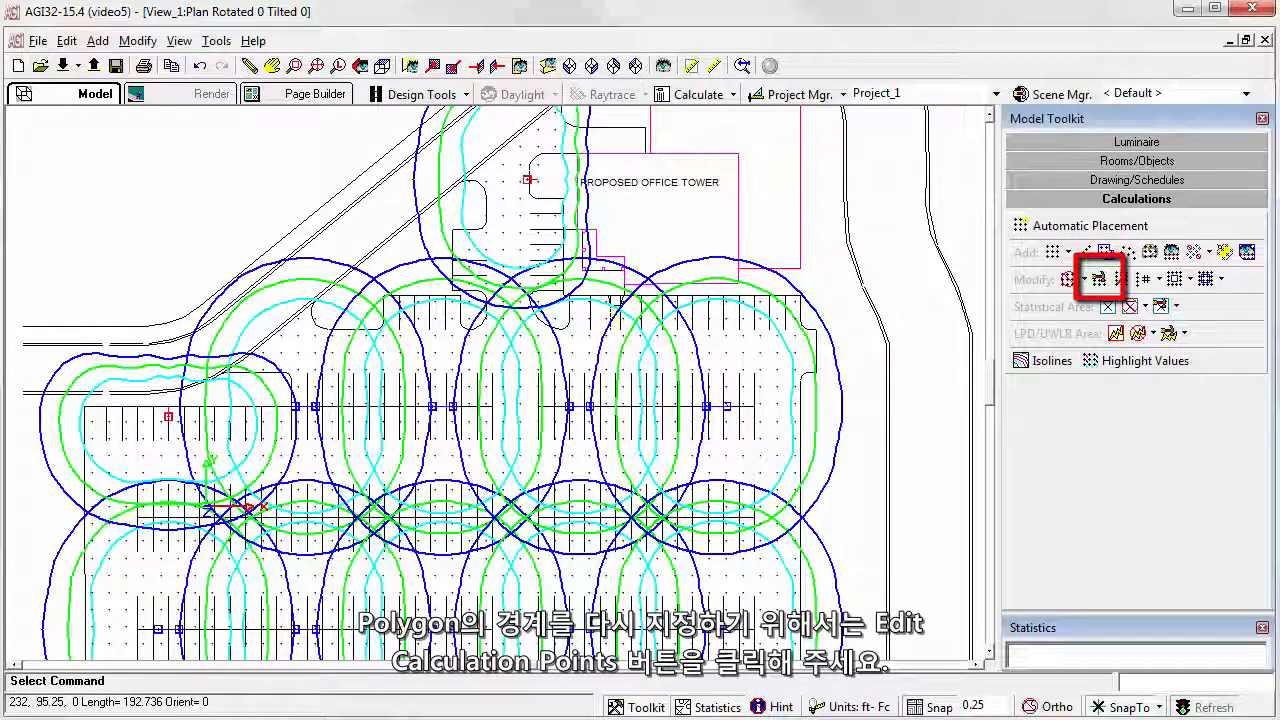
Step: Open the Parking calculation points for editing by selecting their polygon boundary along the lot's upper edge
click(1100, 280)
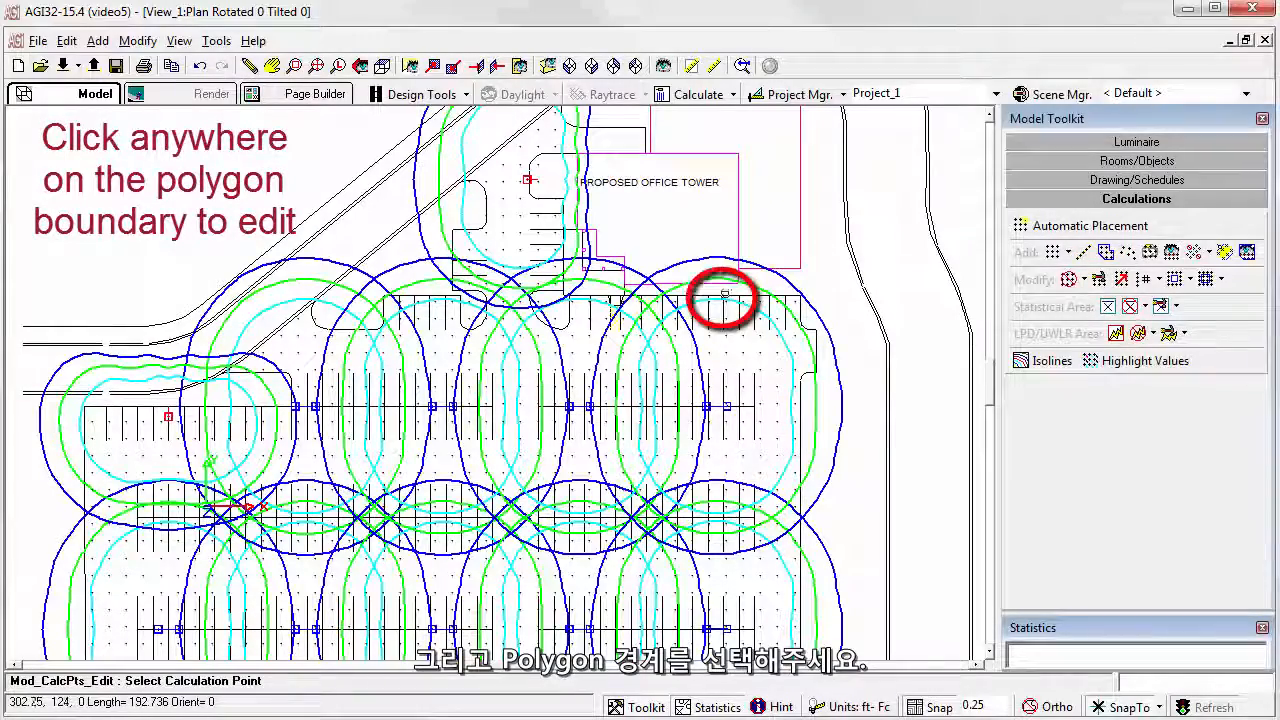
click(724, 295)
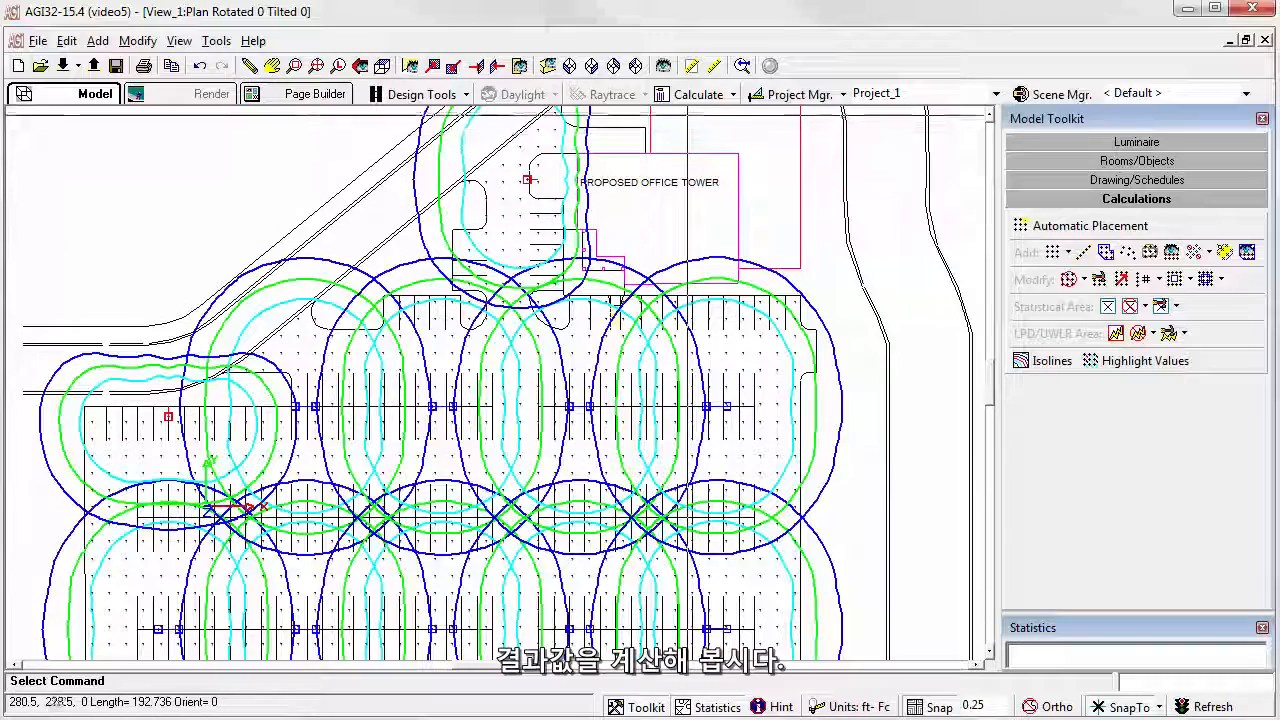
Step: Calculate the current job and examine the computed illuminance points across the parking lot in plan view
click(690, 101)
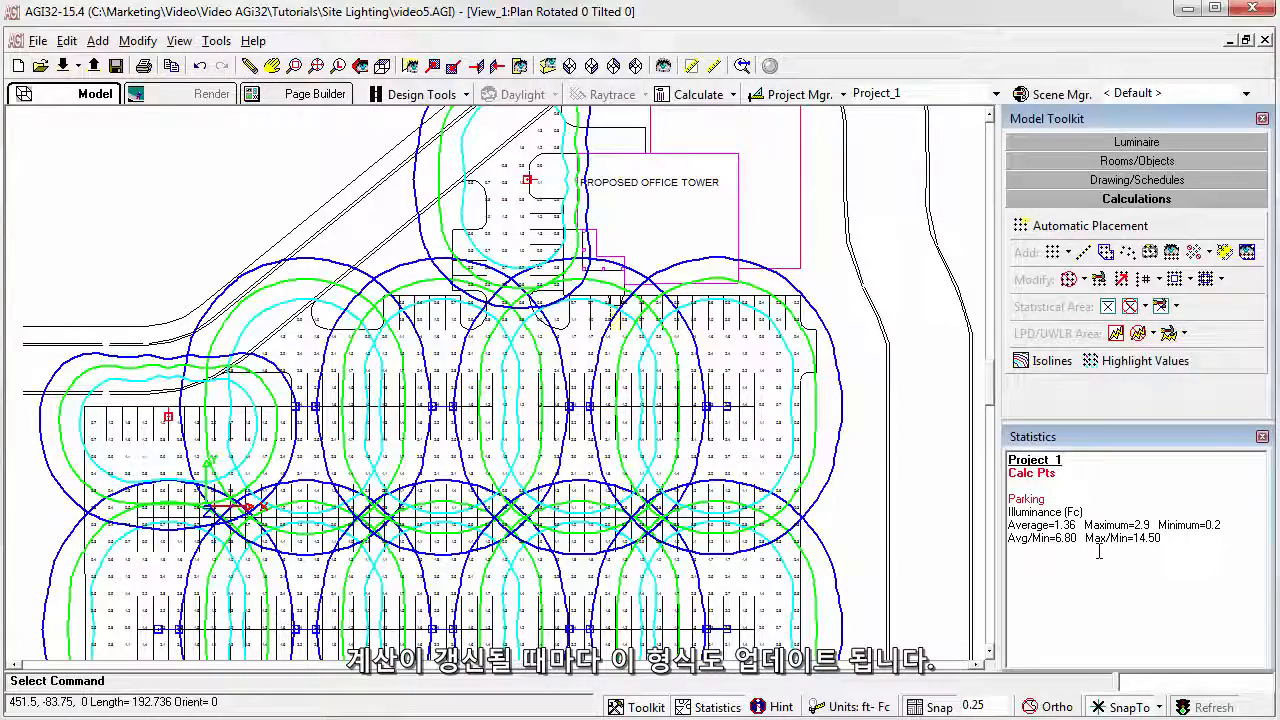
click(383, 68)
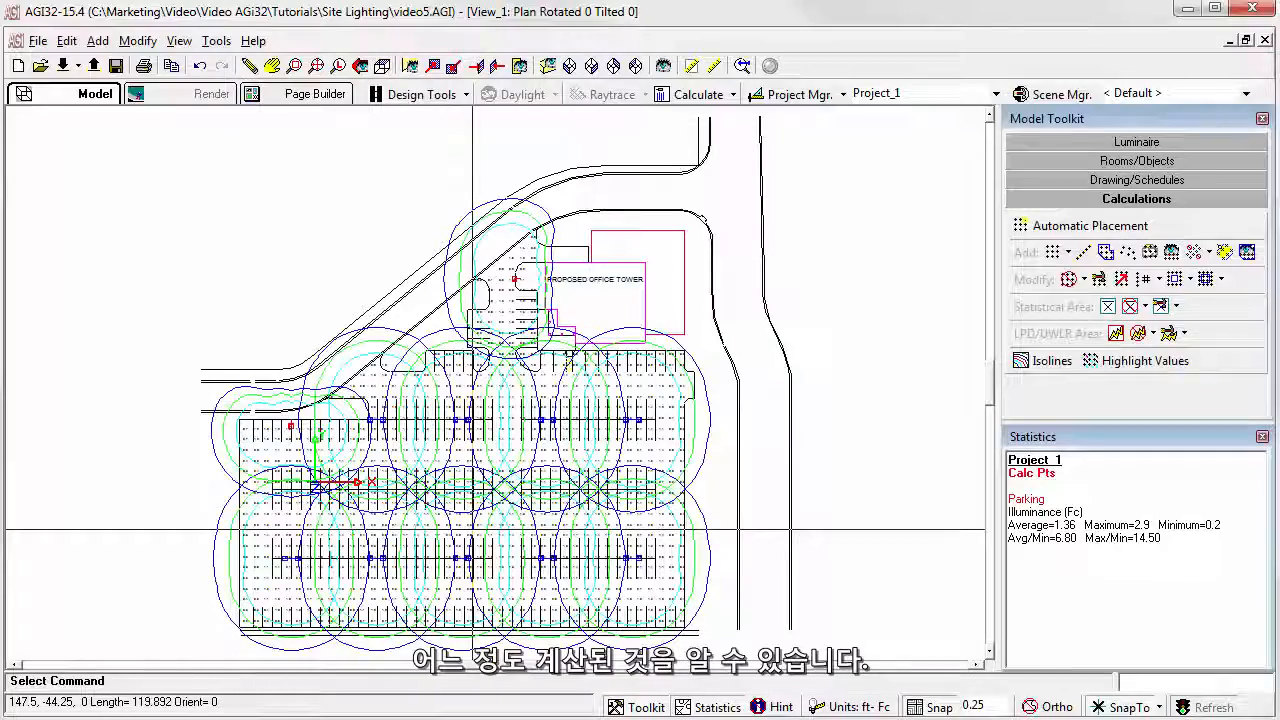
scroll(473, 530, up, 5)
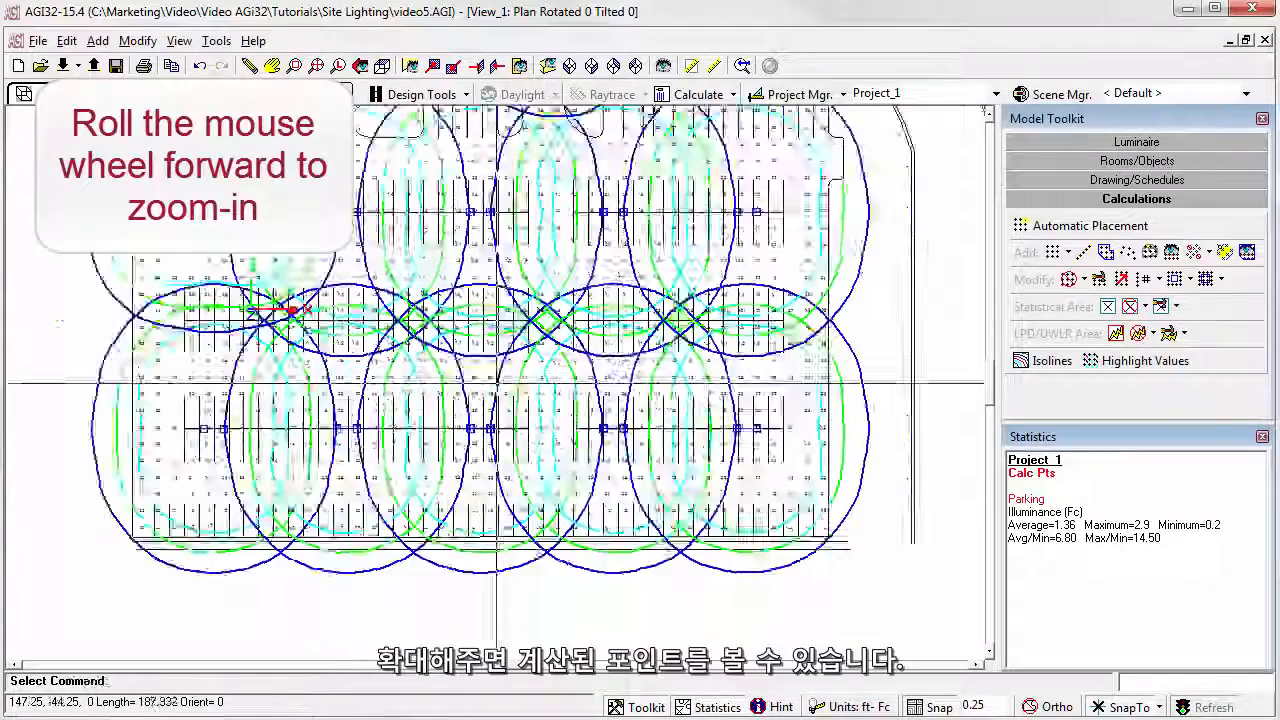